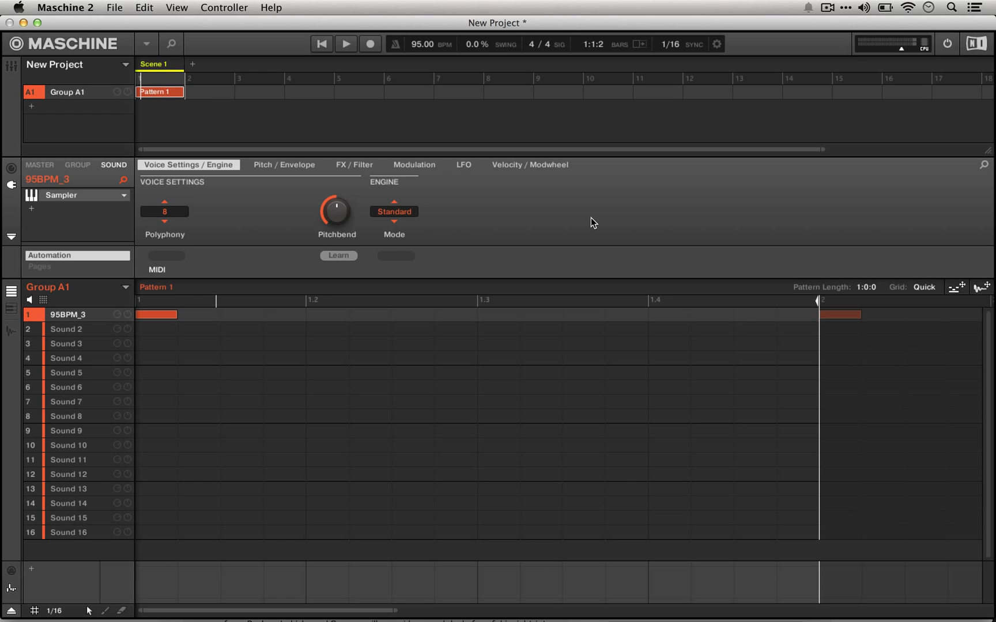
Play the unprocessed 95BPM_3 drum loop and open the sampler's LFO settings while comparing by ear.
key("space")
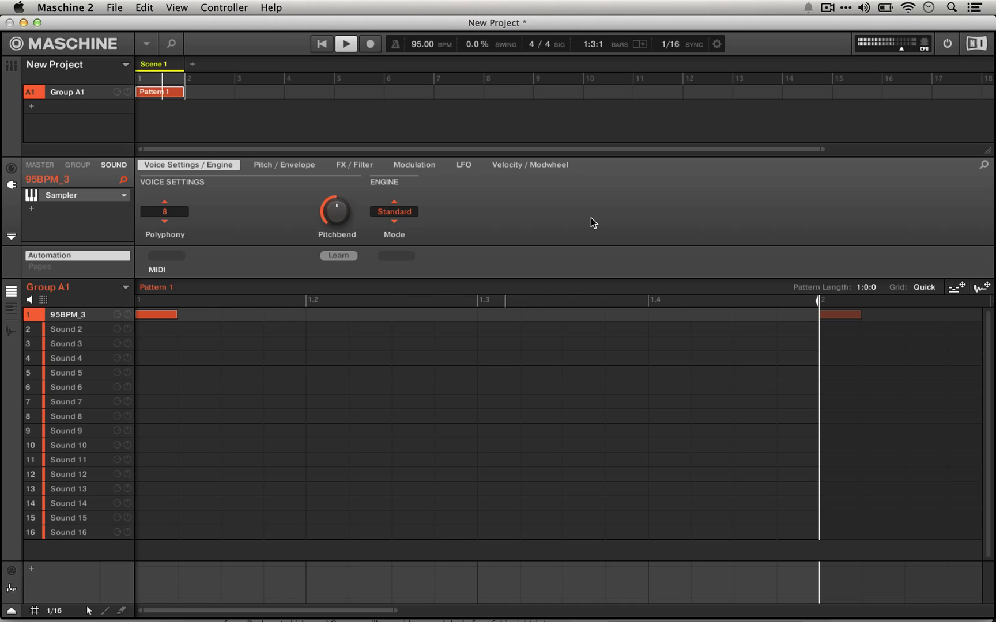
key("space")
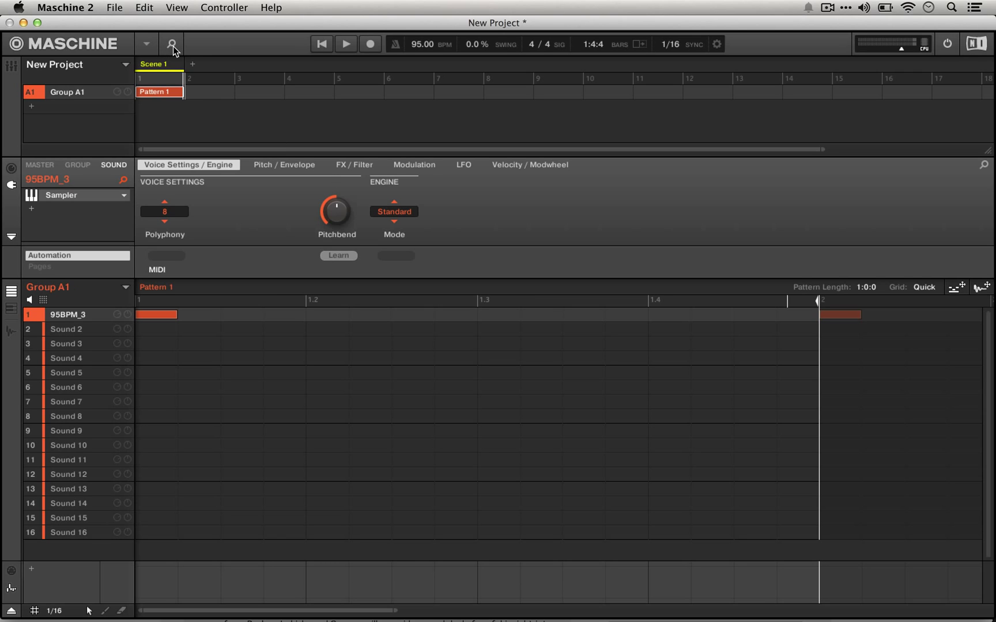
left_click(464, 165)
key("space")
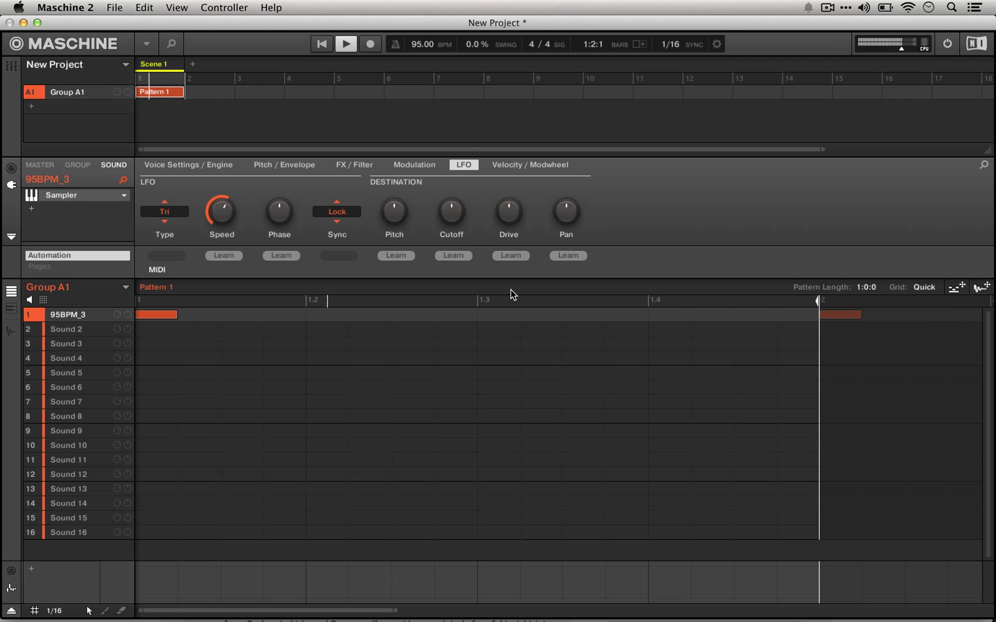
key("space")
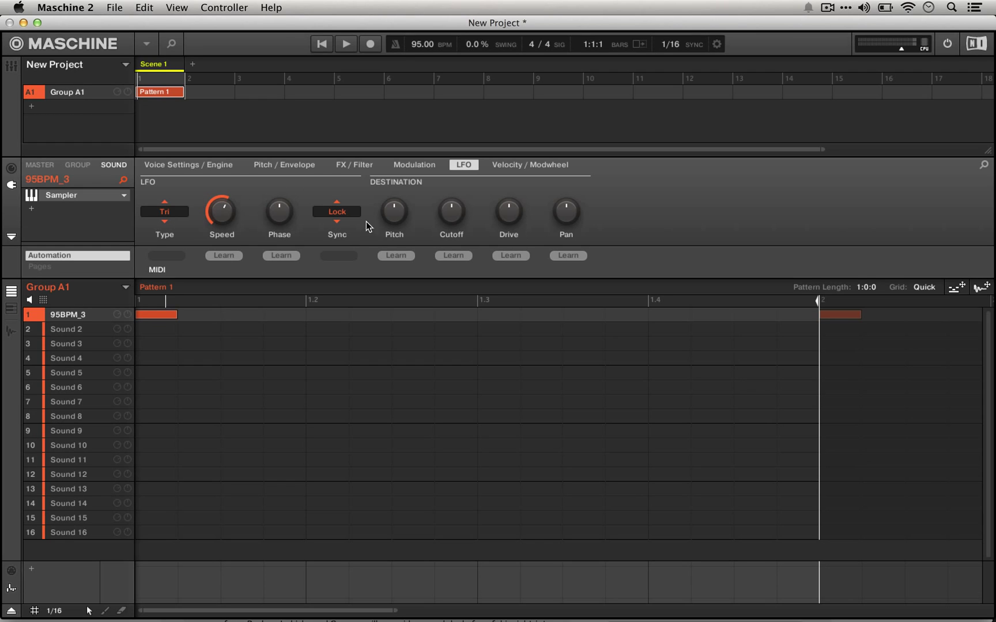
Raise the LFO's Pitch destination amount to just over half and play the loop with the modulation.
left_click_drag(394, 211, 395, 195)
key("space")
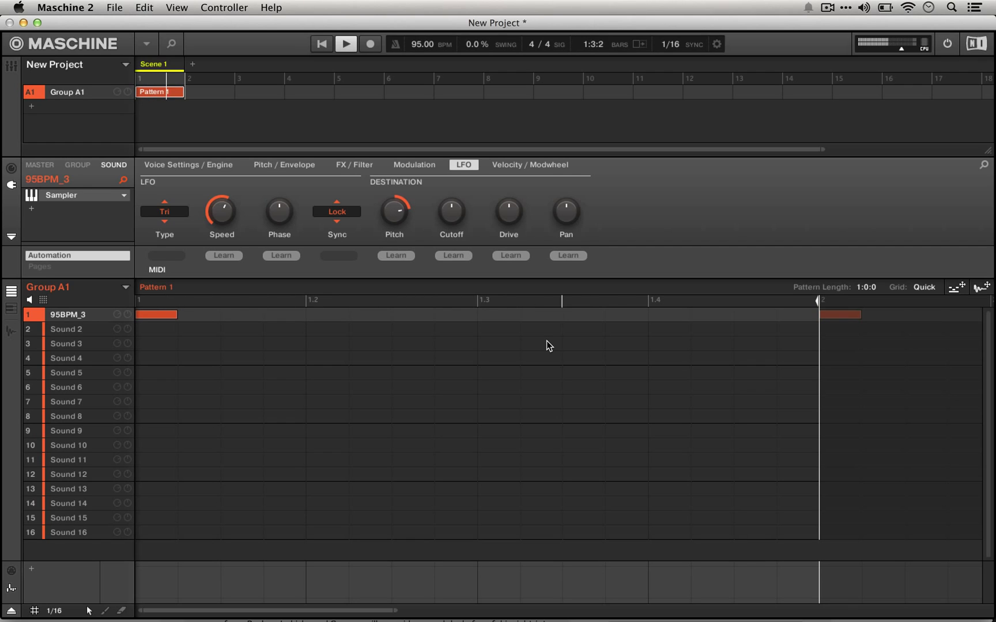
key("space")
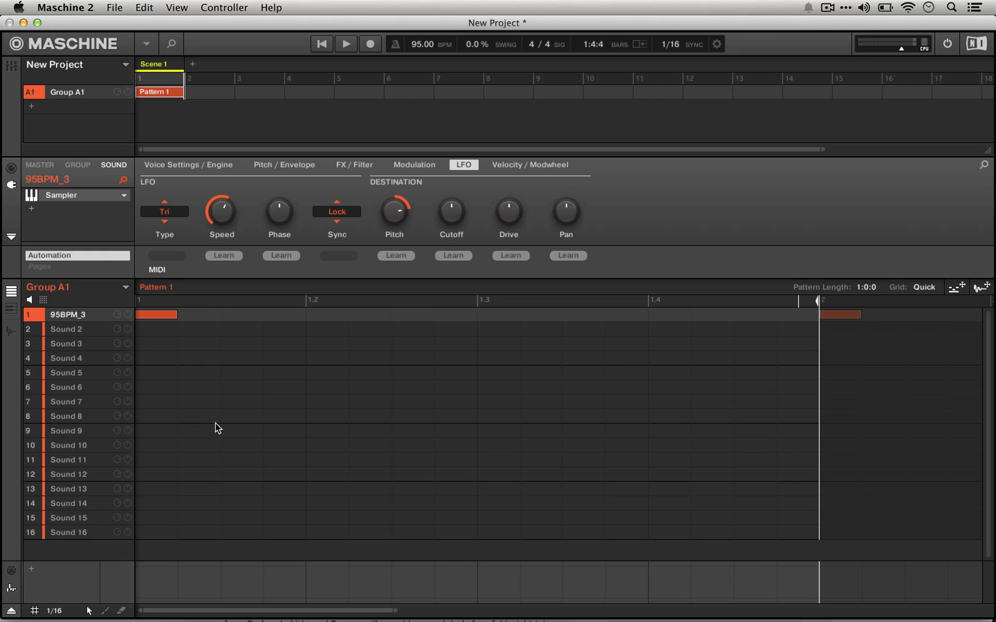
Raise the system volume two steps and replay the pitch-modulated loop.
key("XF86AudioRaiseVolume")
key("XF86AudioRaiseVolume")
key("space")
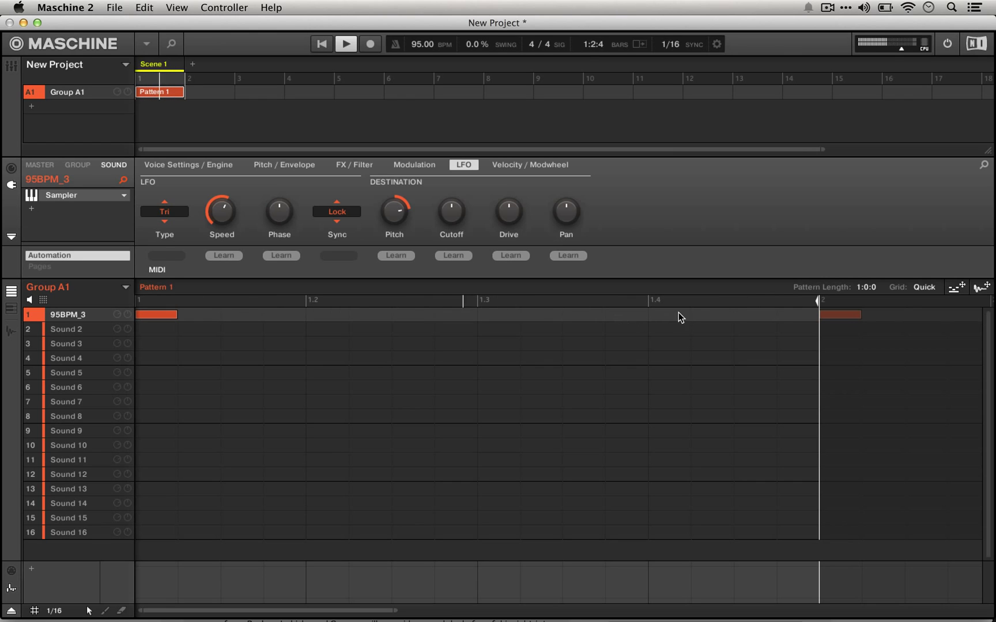
key("space")
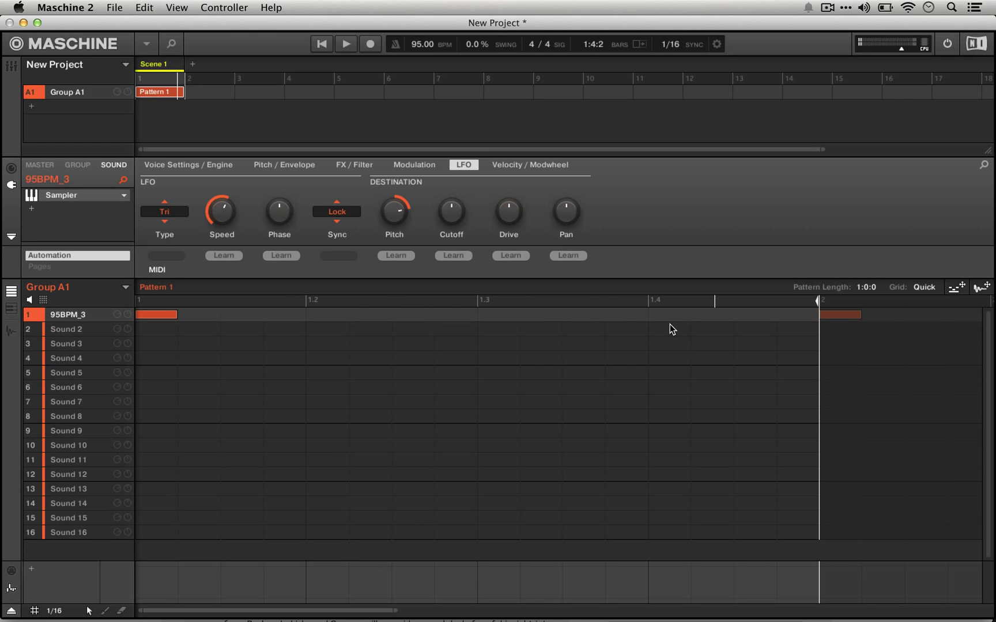
Set the sampler's SR effect to 17.2 kHz and play the loop.
left_click(347, 163)
mouse_move(279, 211)
left_mouse_down()
mouse_move(279, 196)
mouse_move(283, 211)
left_mouse_up()
key("space")
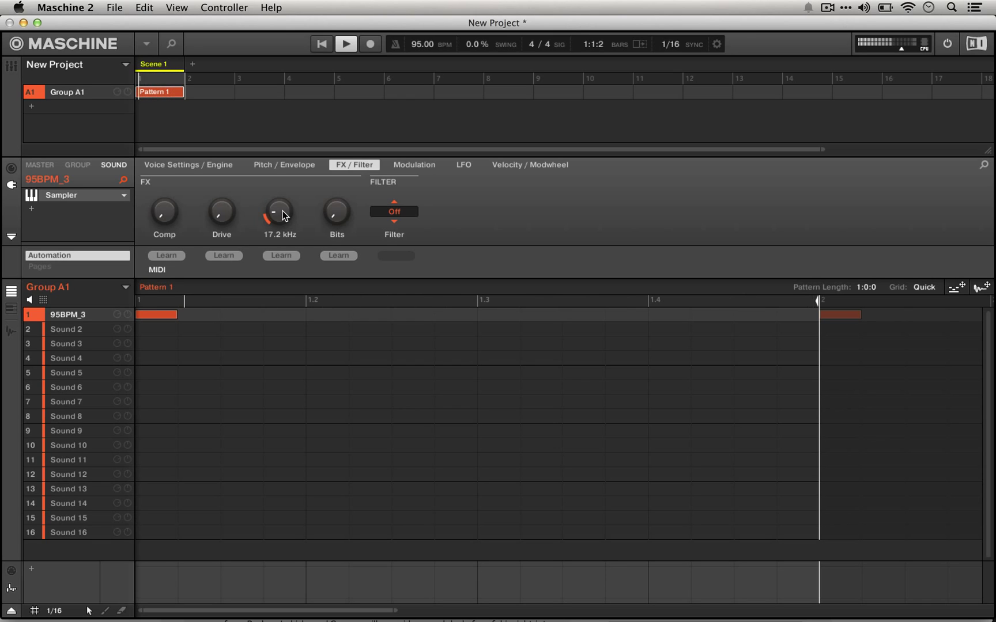
key("space")
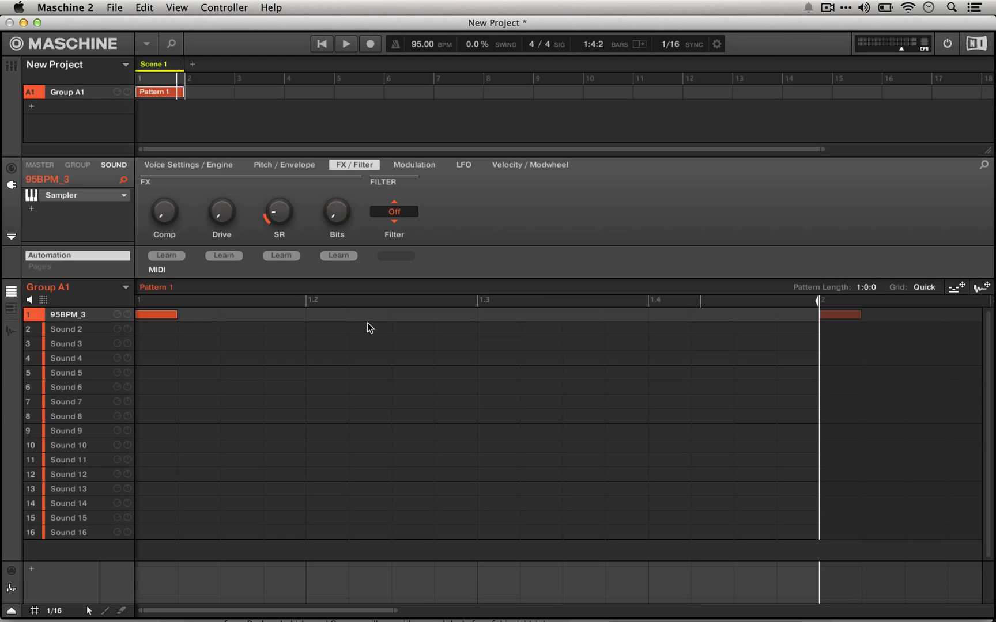
Compare the loop with the SR effect switched off and then restored to 17.2 kHz.
mouse_move(284, 219)
left_click_drag(277, 213, 279, 214)
key("space")
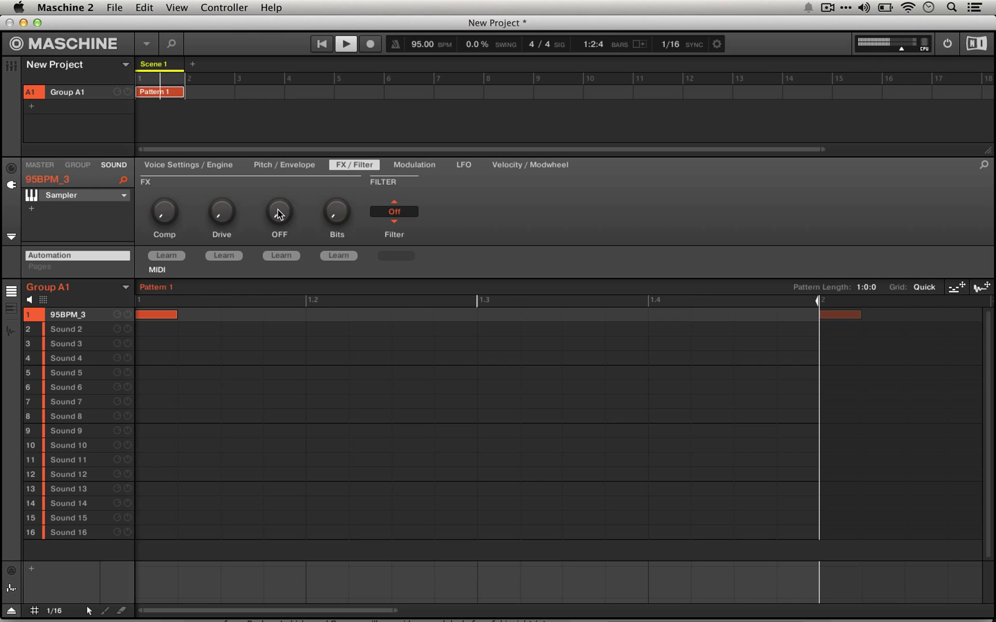
key("space")
left_click_drag(278, 215, 279, 234)
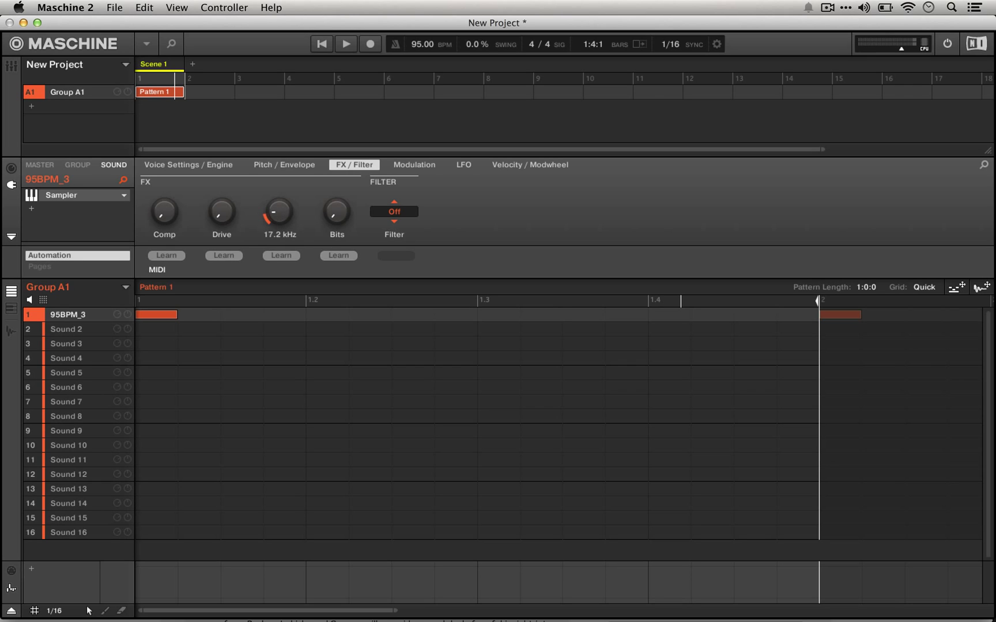
key("space")
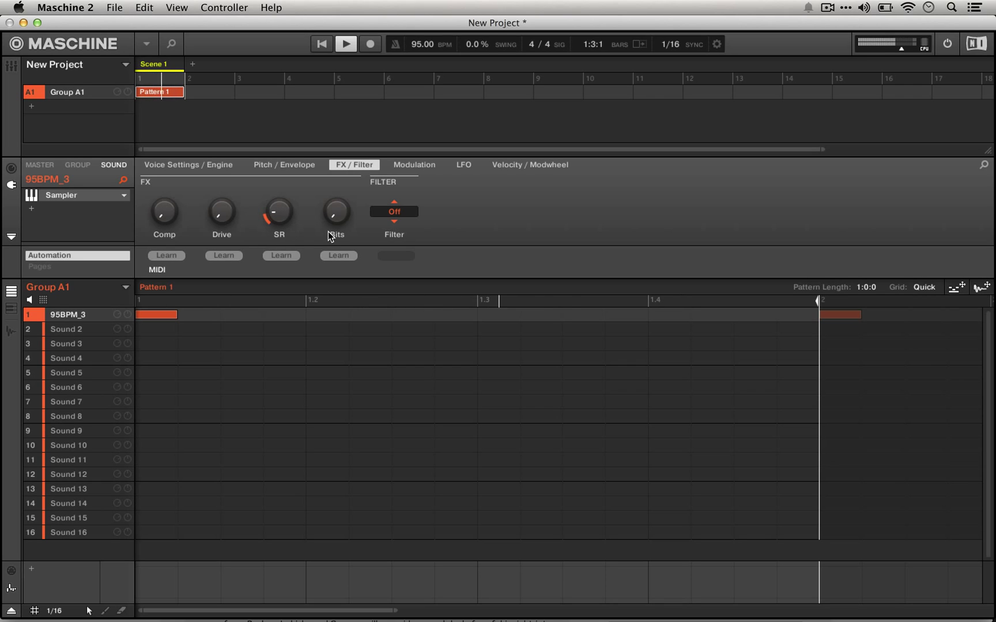
key("space")
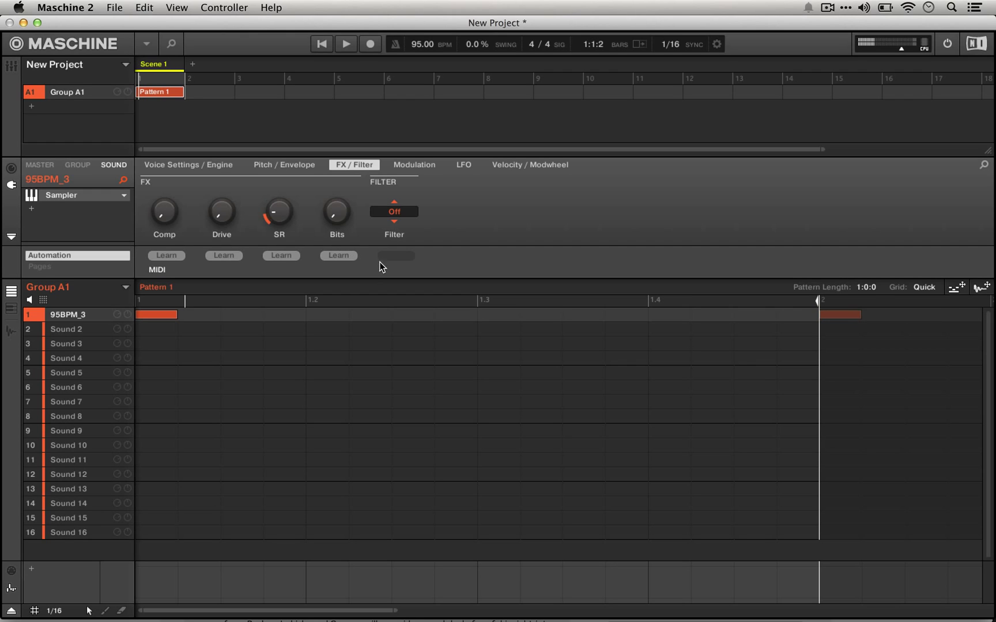
Set the sampler's compression to 26 % and add a small amount of Drive while the loop plays.
mouse_move(165, 216)
left_click_drag(164, 217, 164, 205)
key("space")
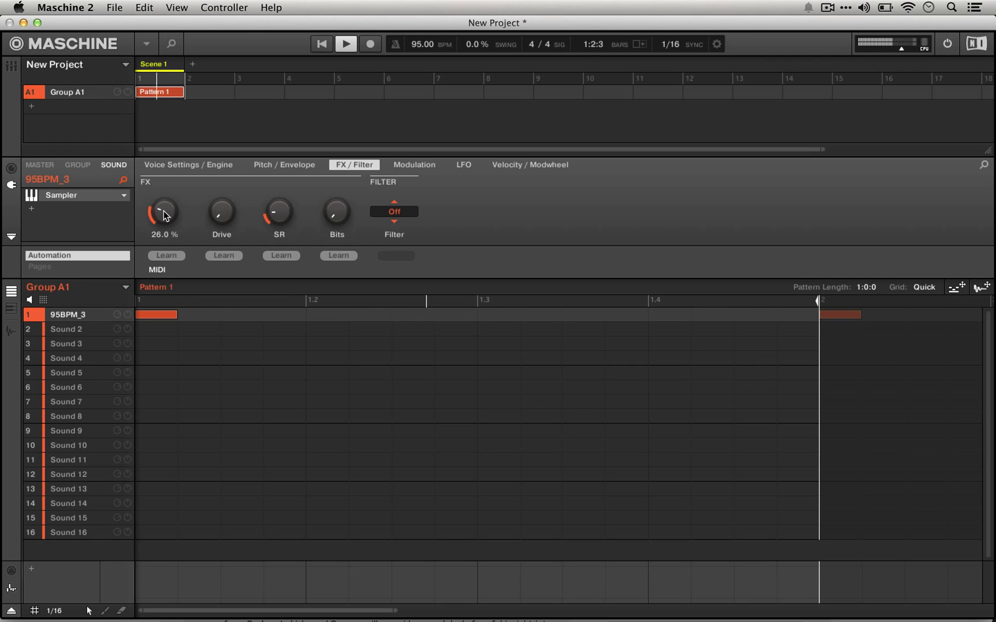
mouse_move(212, 203)
left_mouse_down()
mouse_move(212, 195)
mouse_move(215, 213)
left_mouse_up()
key("space")
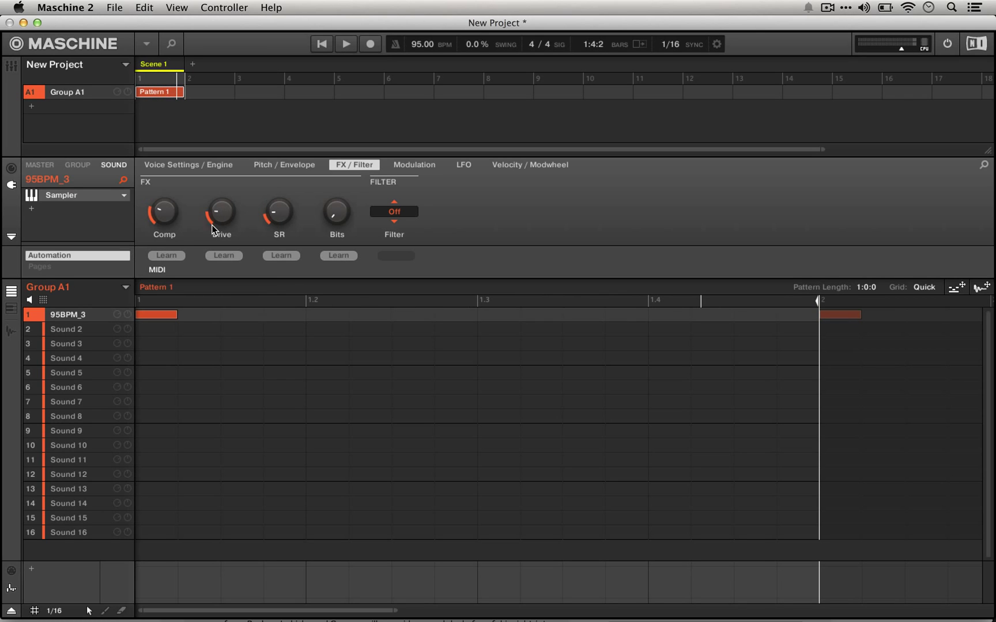
Show the loop's waveform for editing with the LFO settings open, play it and reset the LFO's Pitch amount to zero.
left_click(11, 330)
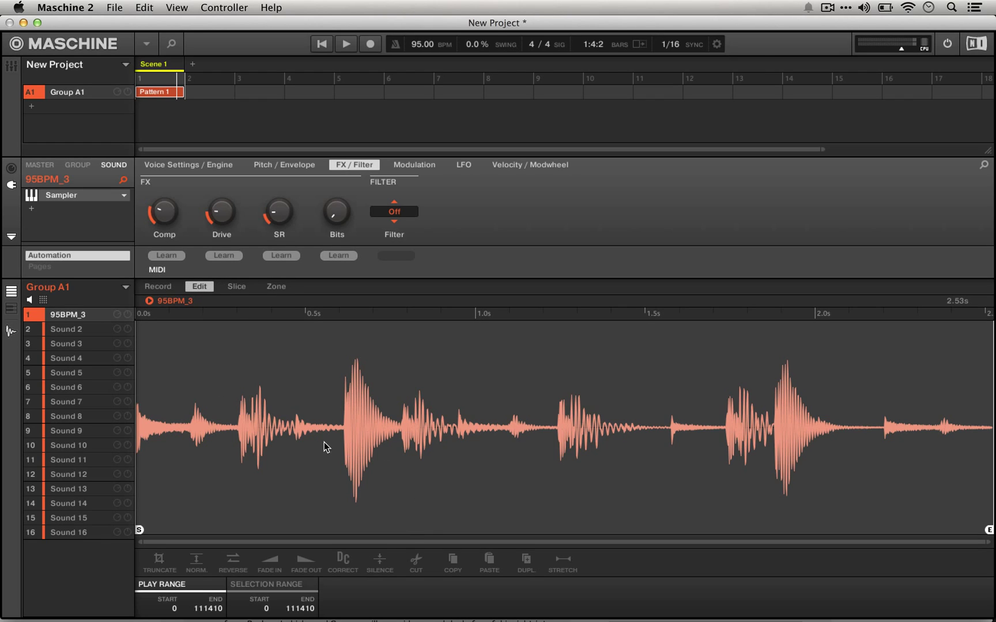
left_click(430, 165)
left_click(464, 165)
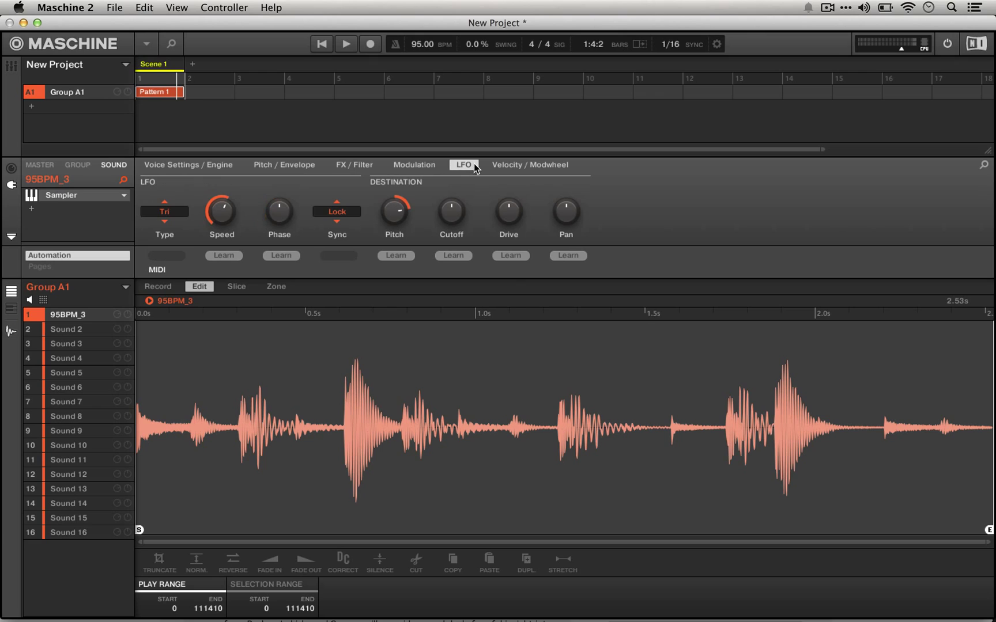
key("space")
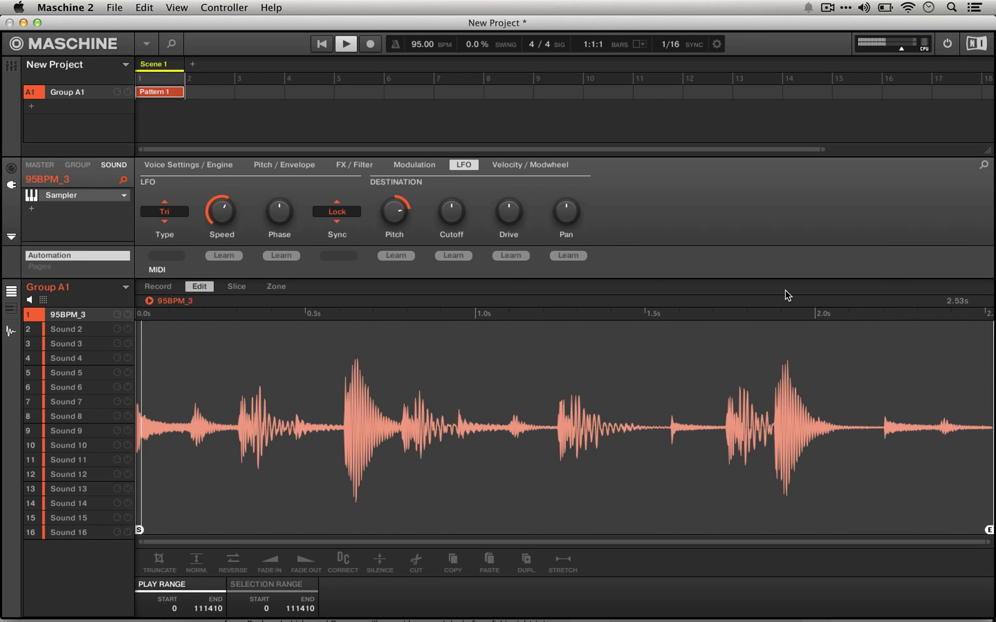
key("space")
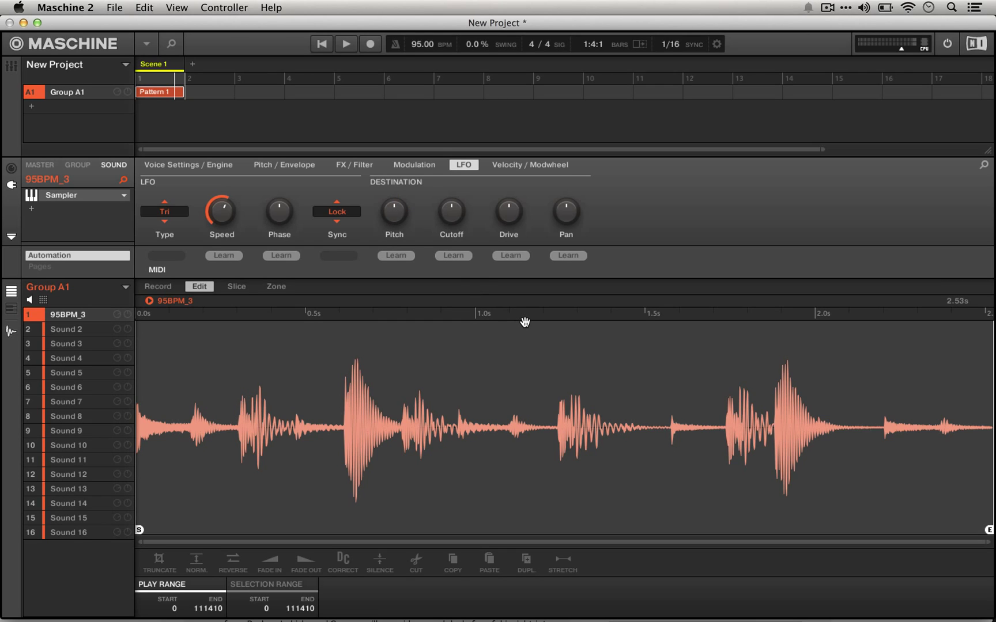
Raise the LFO's Cutoff amount to maximum and its Pitch amount to 100 %, playing the loop to hear the modulation.
key("space")
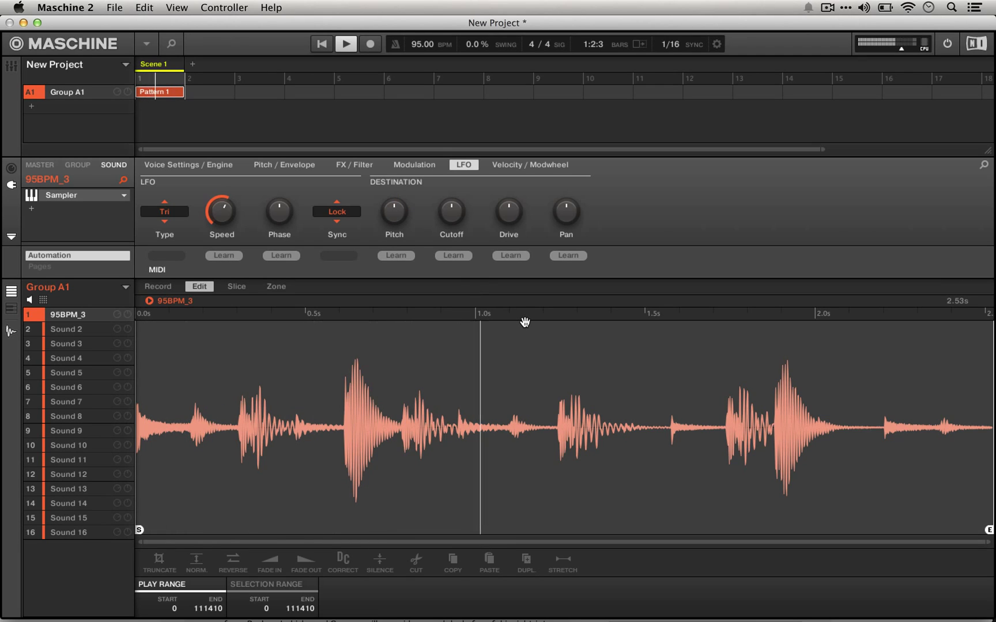
key("space")
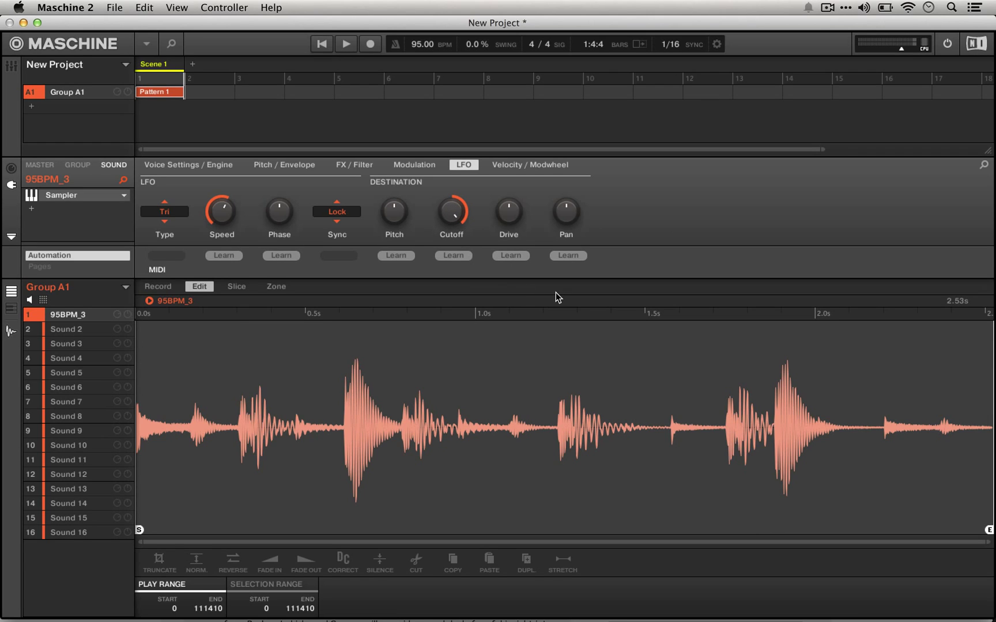
key("space")
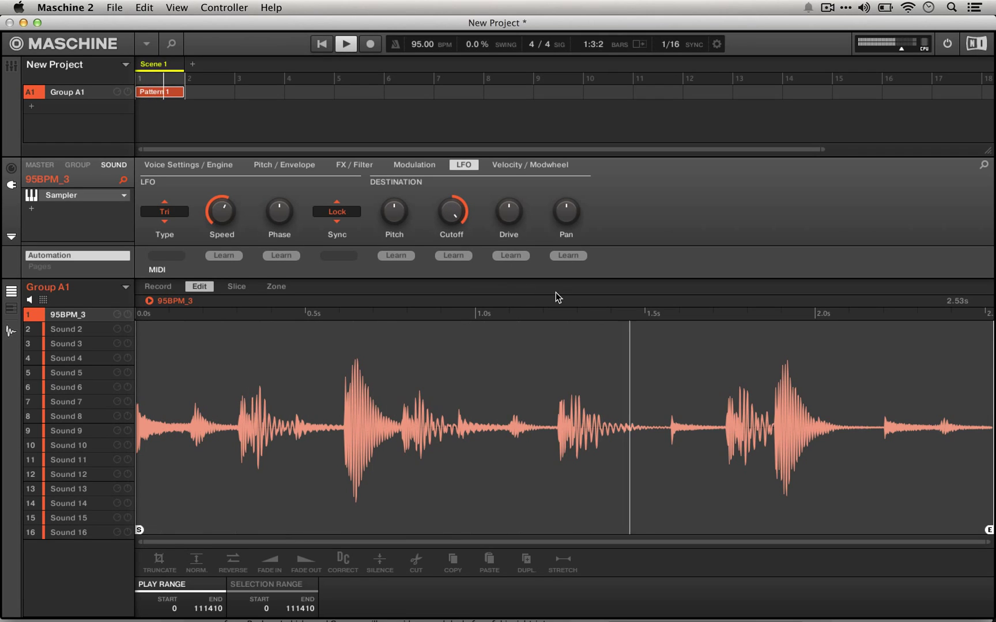
mouse_move(392, 215)
left_mouse_down()
mouse_move(393, 184)
mouse_move(395, 219)
left_mouse_up()
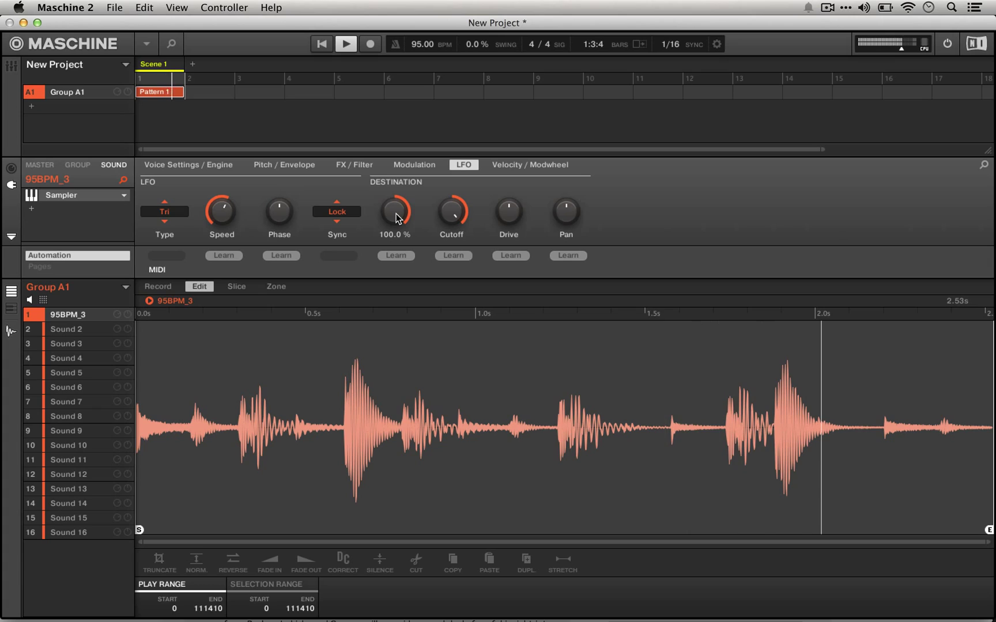
key("space")
Lower the LFO's Pitch amount to about three quarters and play the loop to judge the effect.
scroll(396, 218, "down", 10)
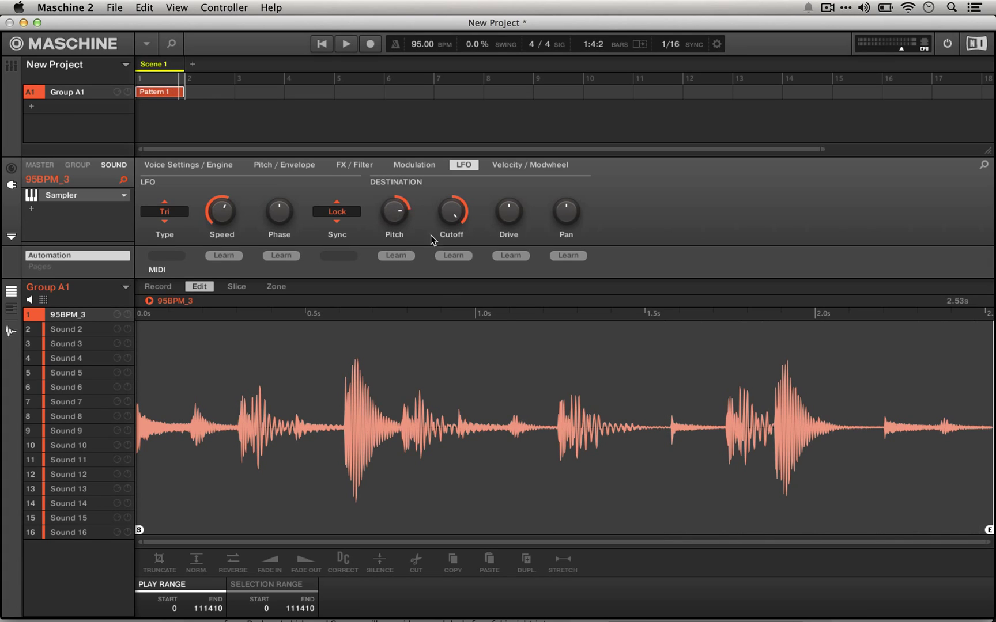
key("space")
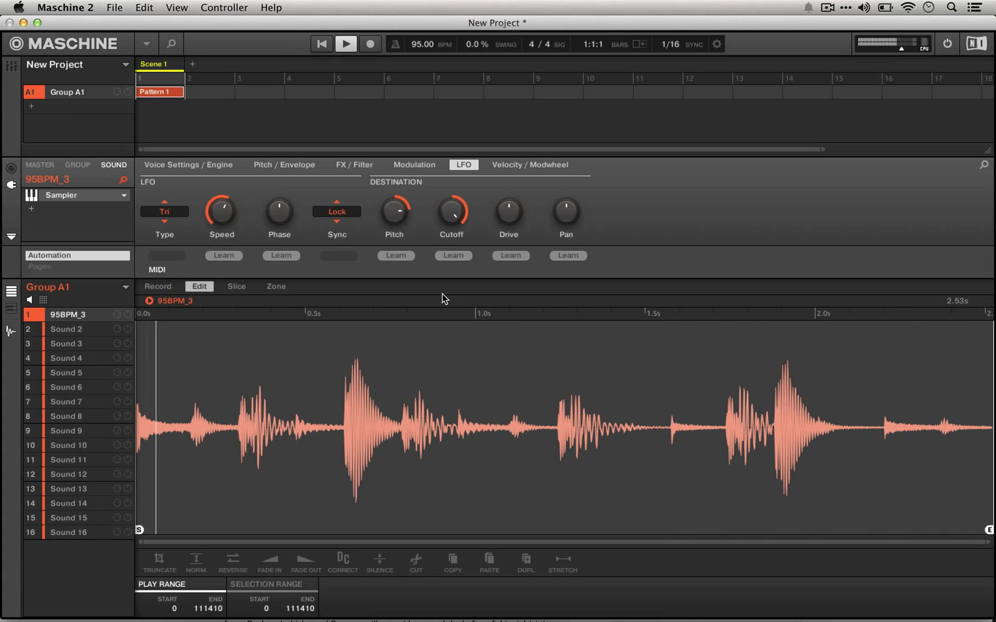
key("space")
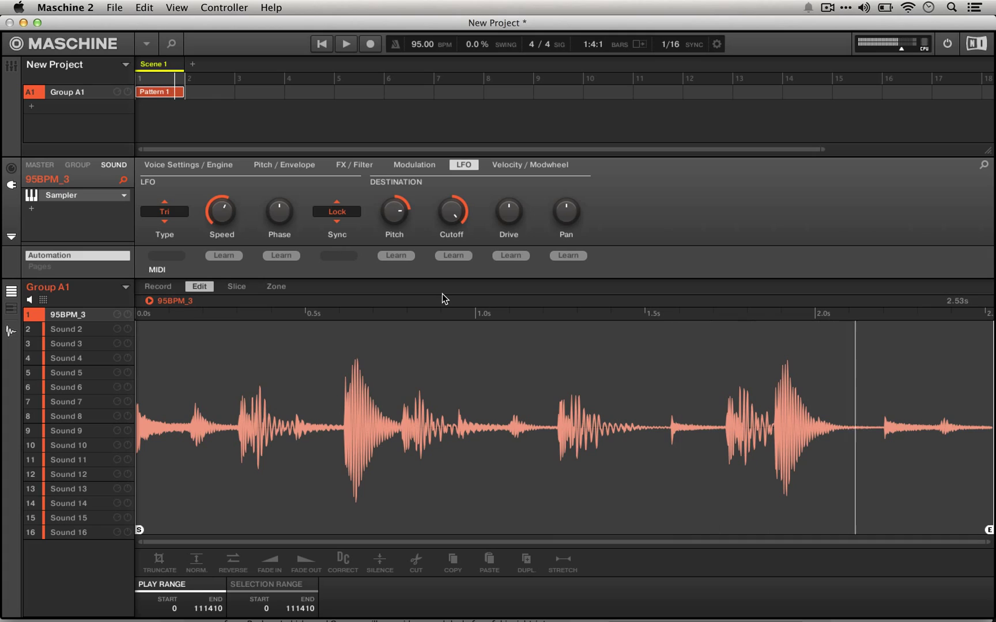
mouse_move(397, 212)
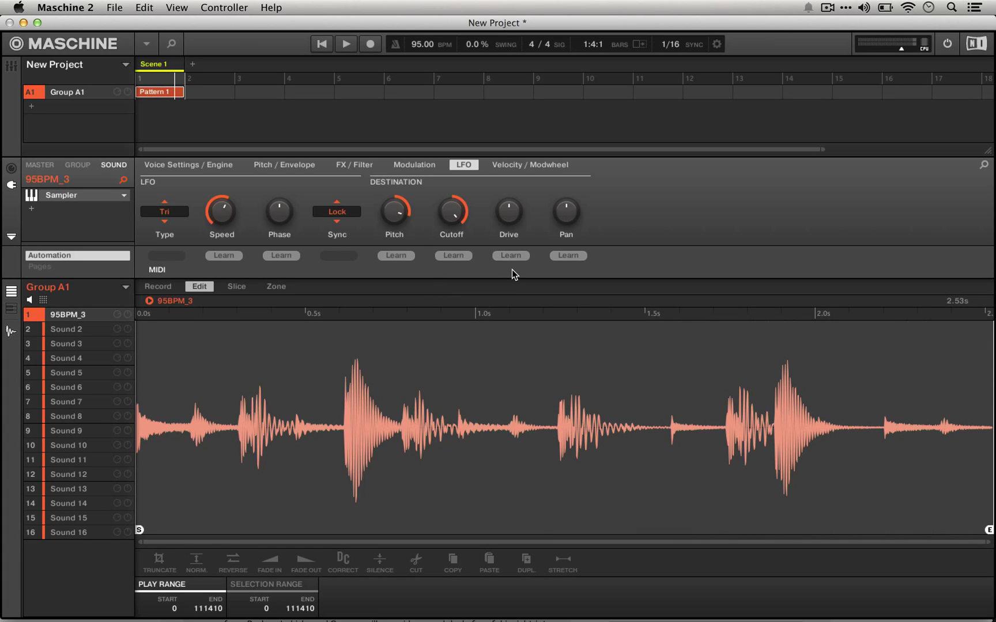
key("space")
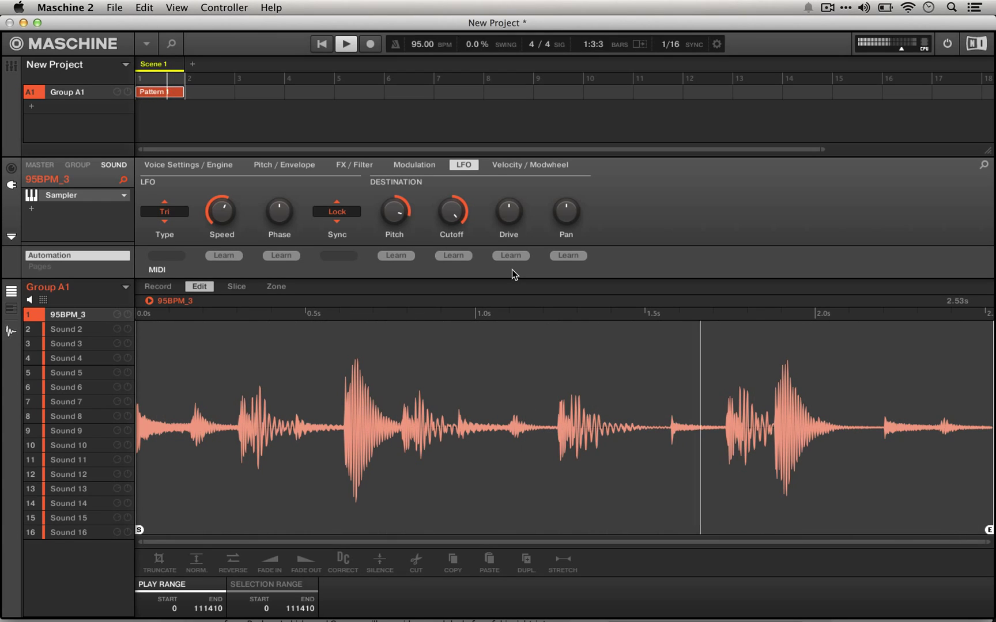
key("space")
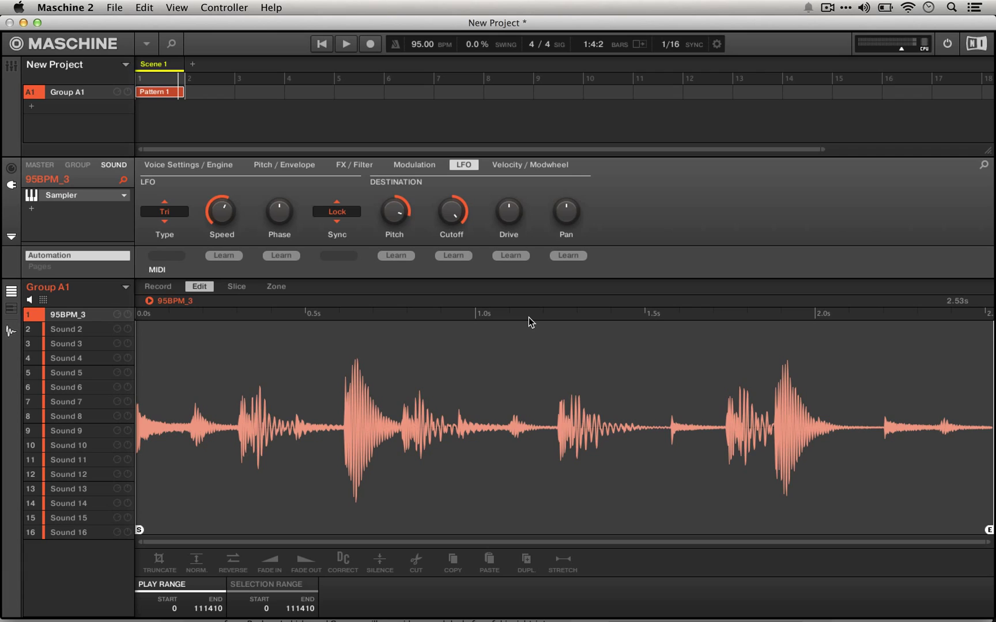
Raise the LFO's Pitch amount to its maximum with the Tri waveform and play the loop.
left_click_drag(394, 219, 394, 215)
key("space")
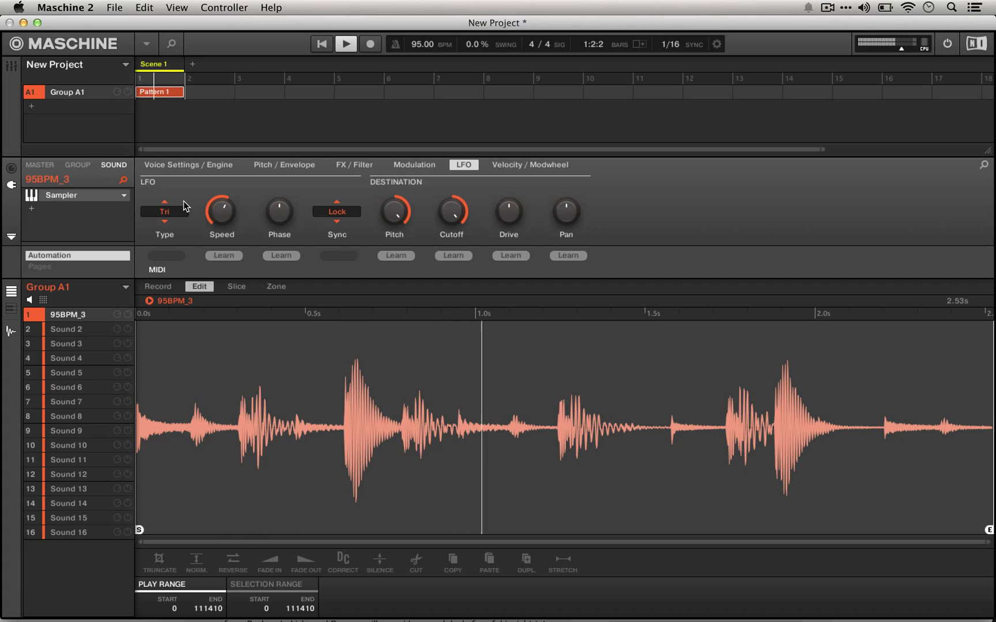
key("space")
Change the LFO type to Saw, set its Pitch amount to 100 % and play the loop.
left_click(184, 202)
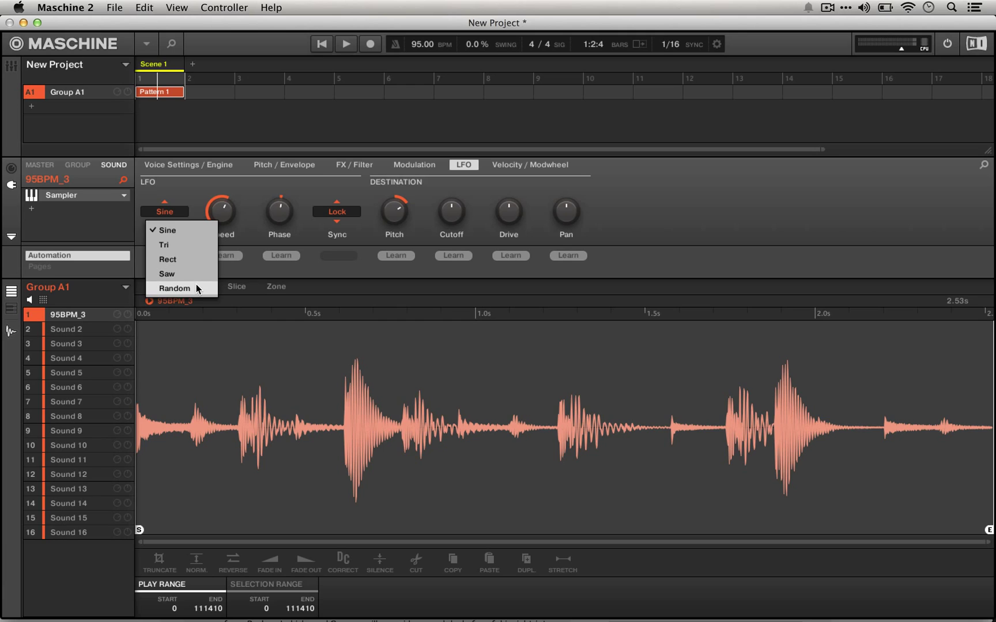
left_click(199, 274)
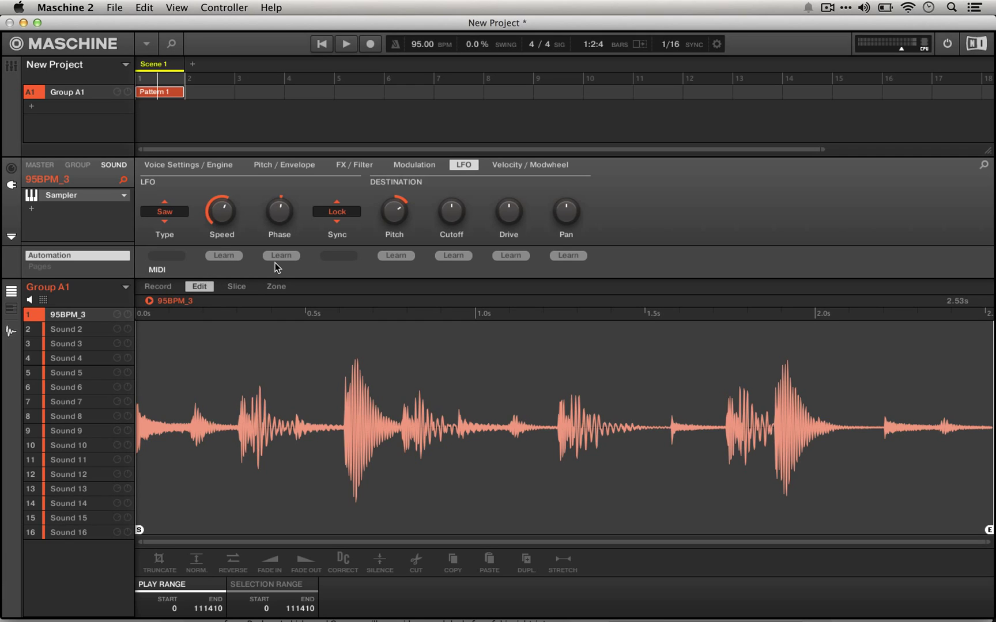
key("space")
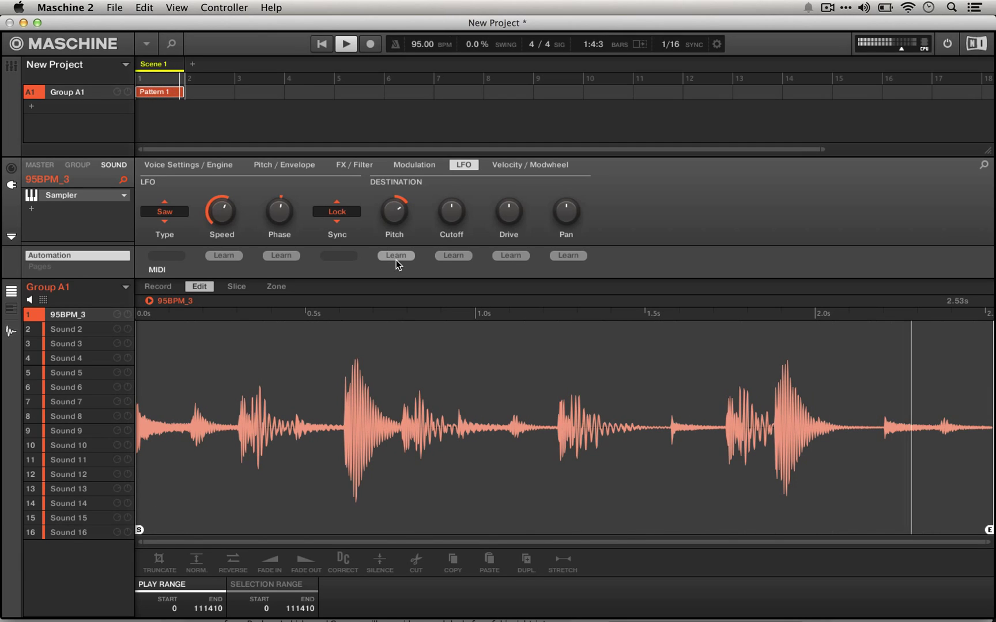
key("space")
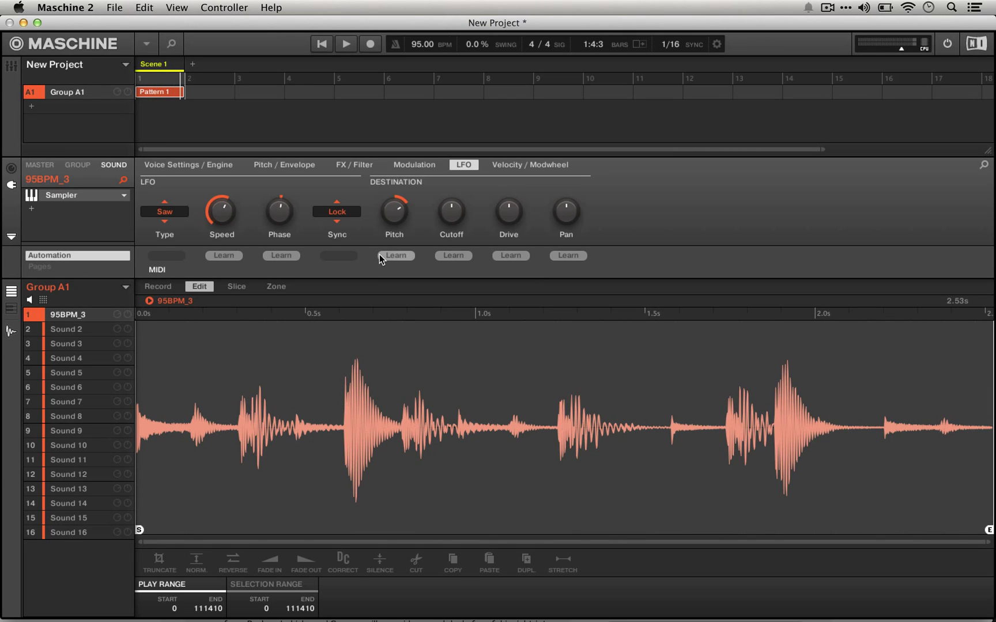
left_click_drag(394, 224, 392, 214)
key("space")
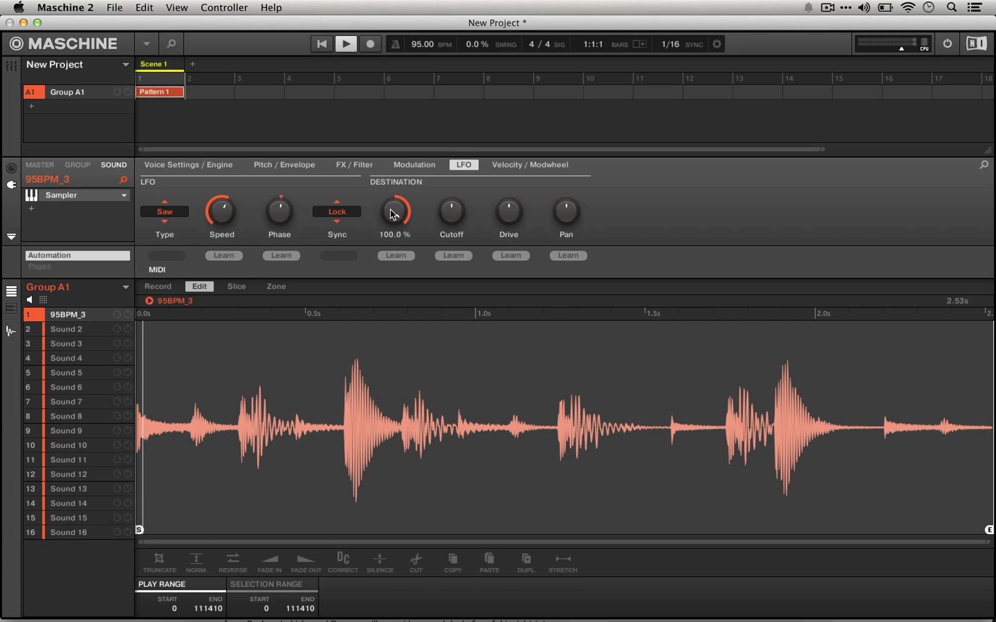
Change the LFO type to Rect and play the loop.
left_click(160, 212)
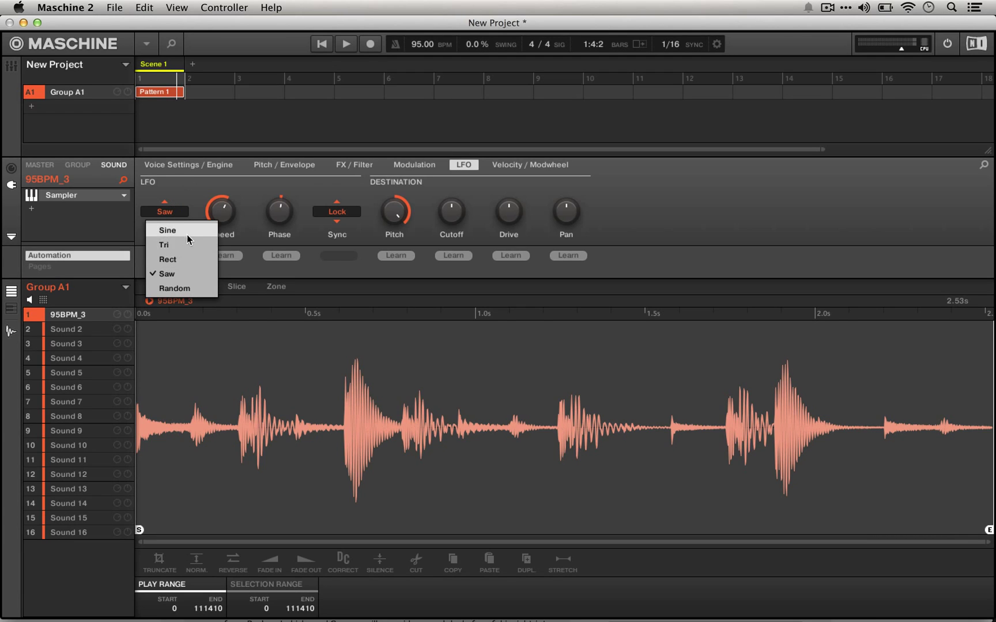
left_click(182, 256)
key("space")
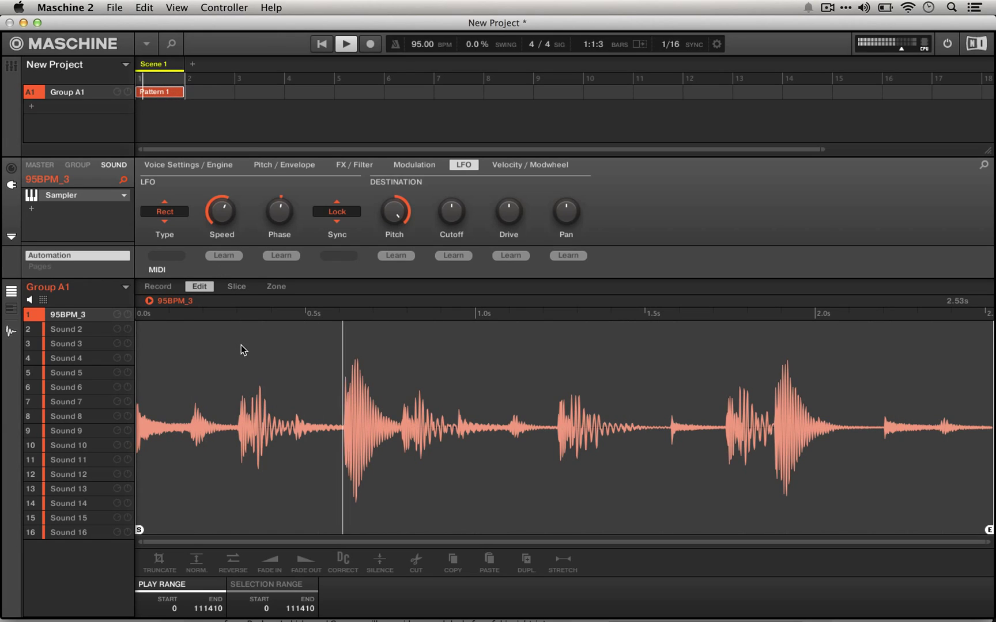
key("space")
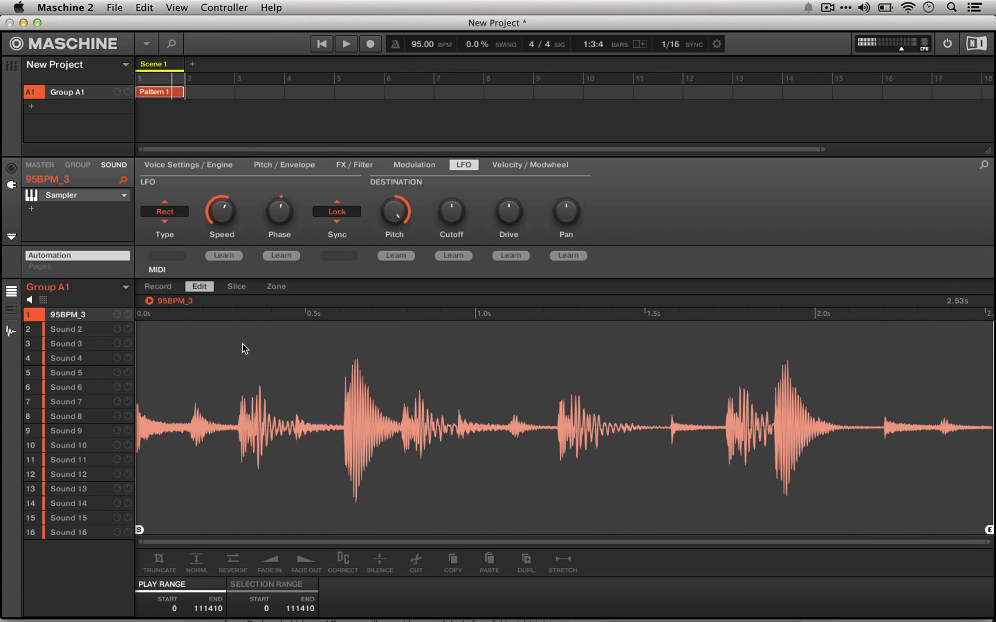